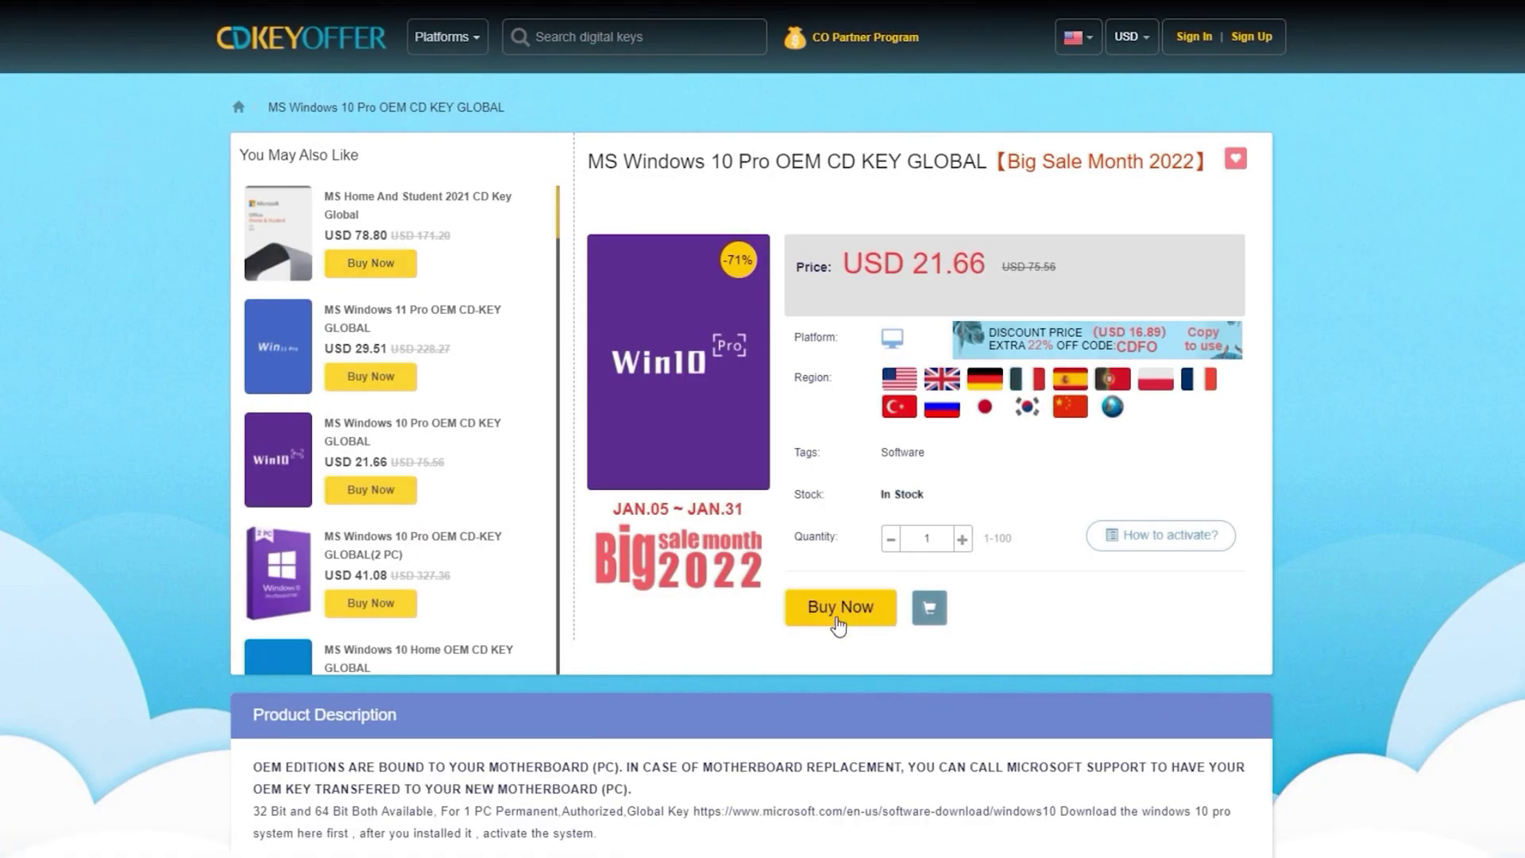
- Order the Windows 10 Pro key with the promo code applied, paying by PayPal
left_click(839, 610)
left_click(416, 457)
type("dood20")
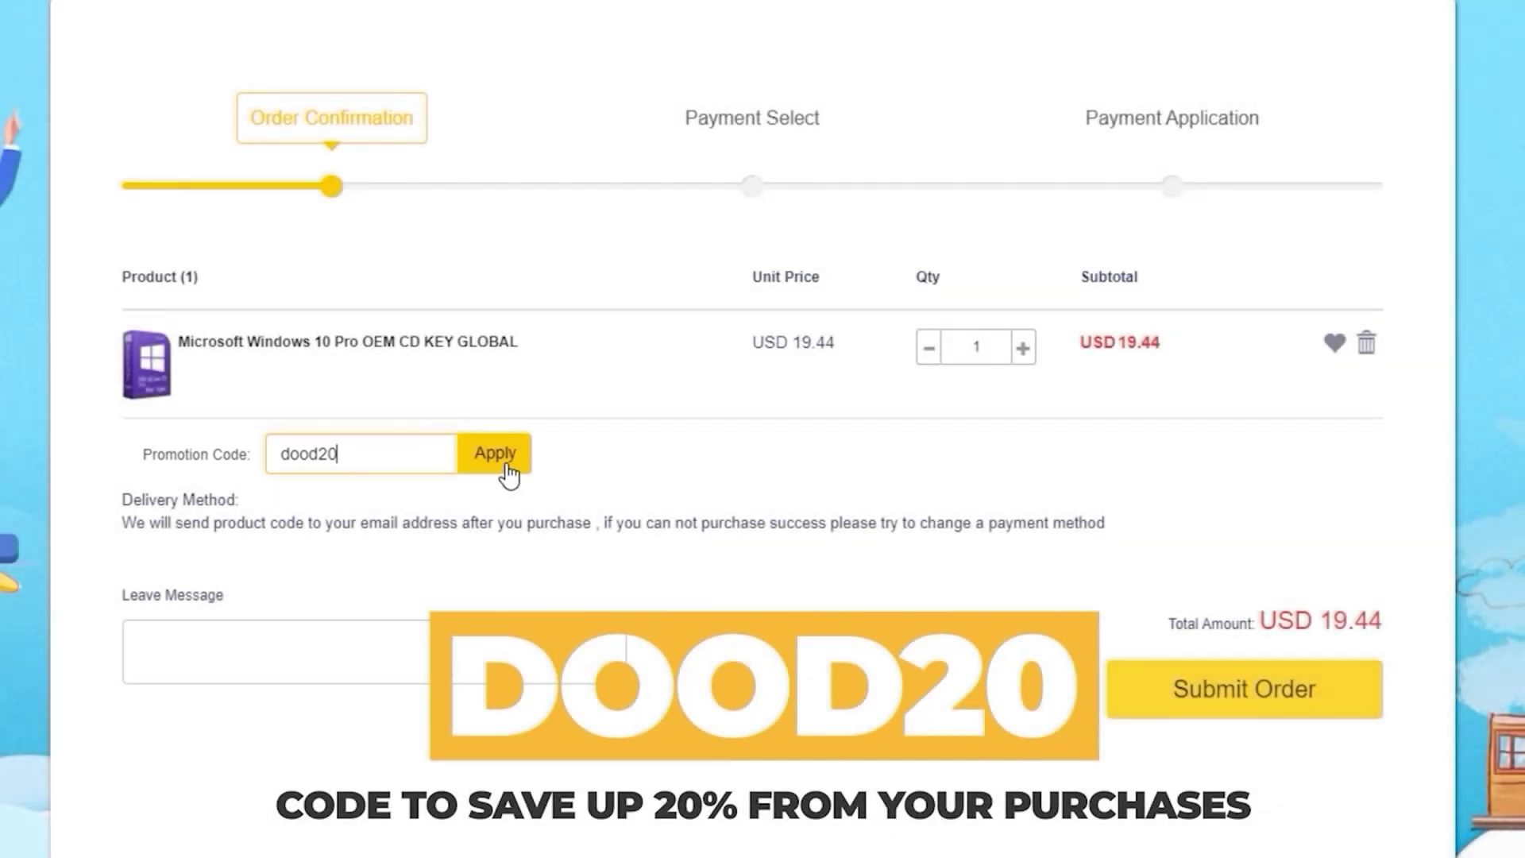
left_click(509, 475)
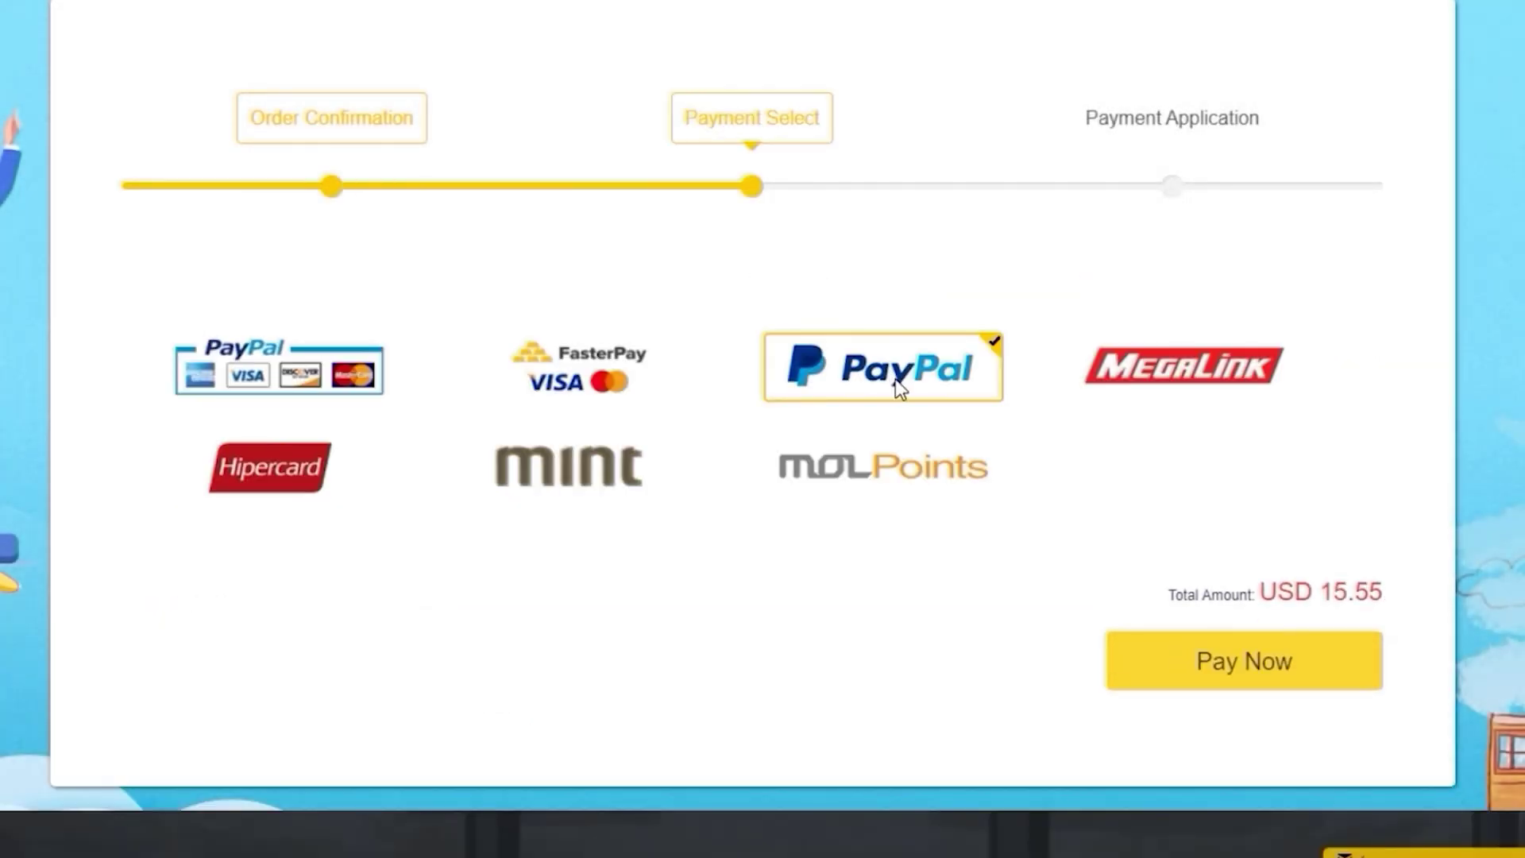
left_click(1228, 661)
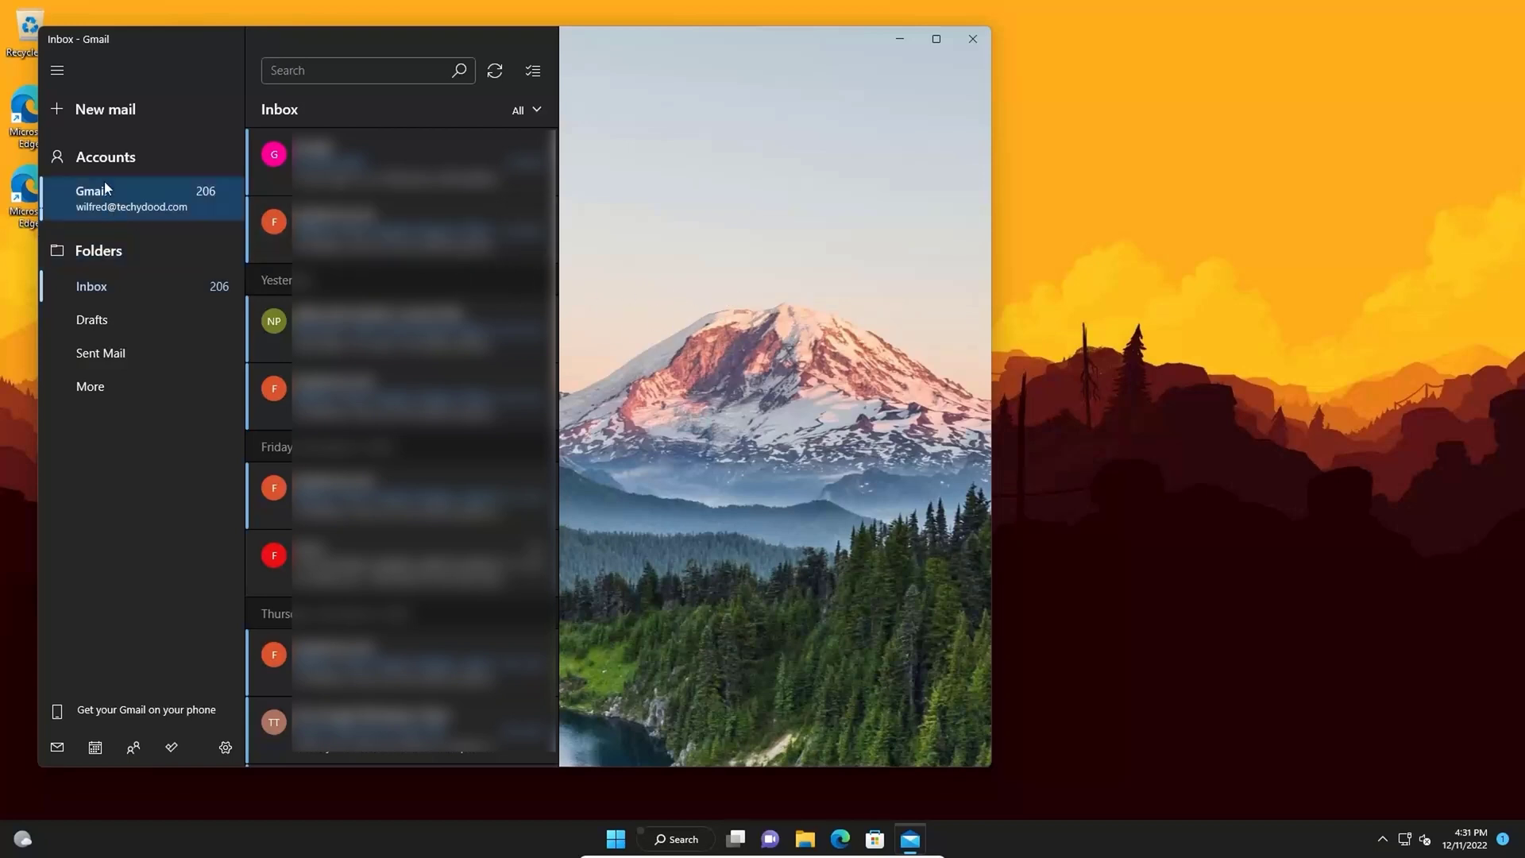
- Select the Gmail account to show its inbox with 206 unread messages
left_click(150, 205)
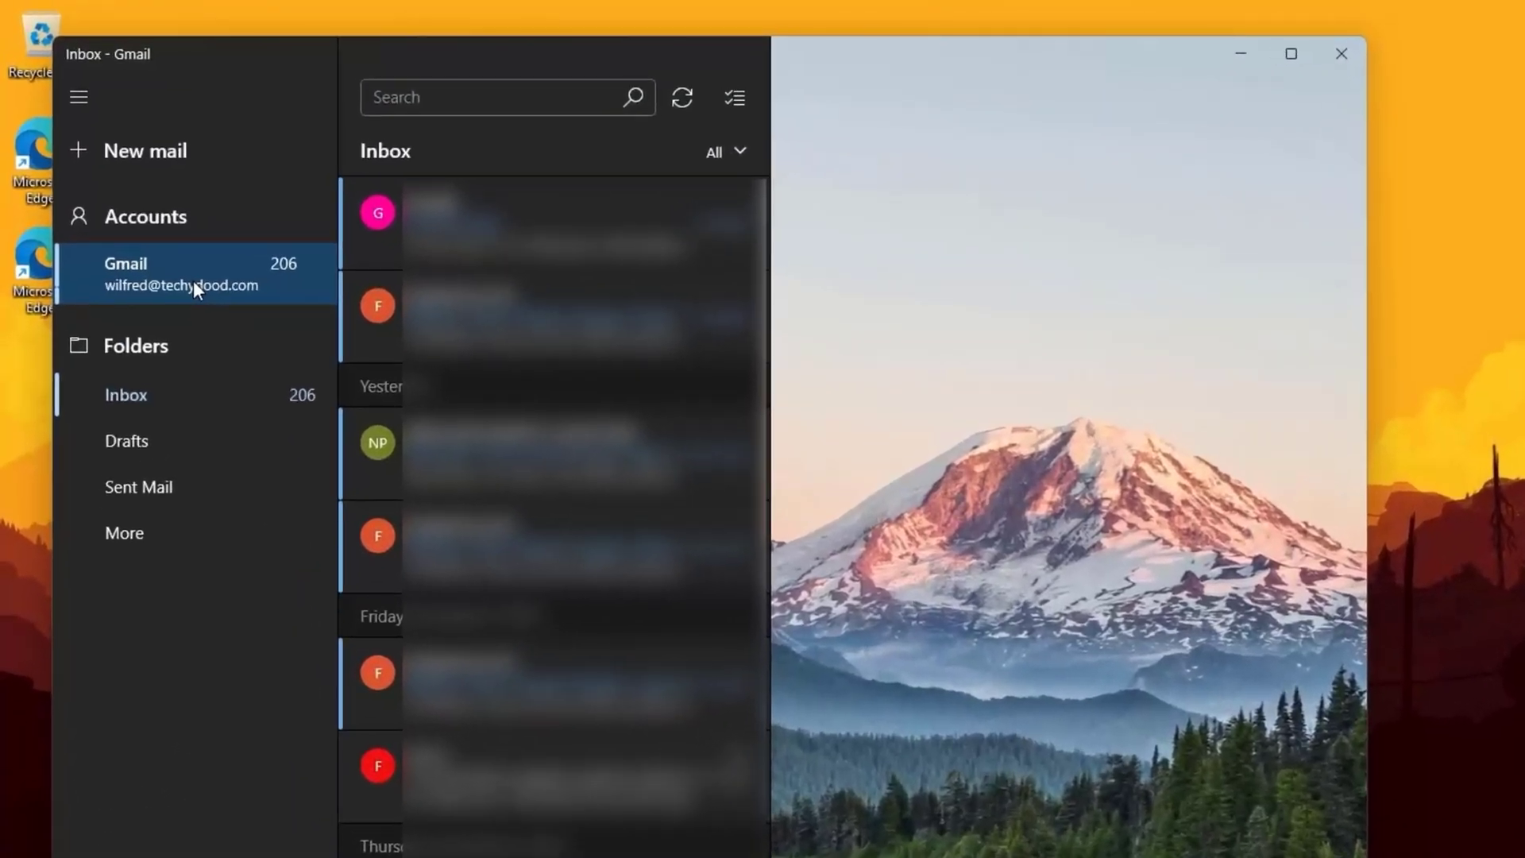
- Set Gmail sync to 'as items arrive' with full messages and Internet images, and save
right_click(193, 280)
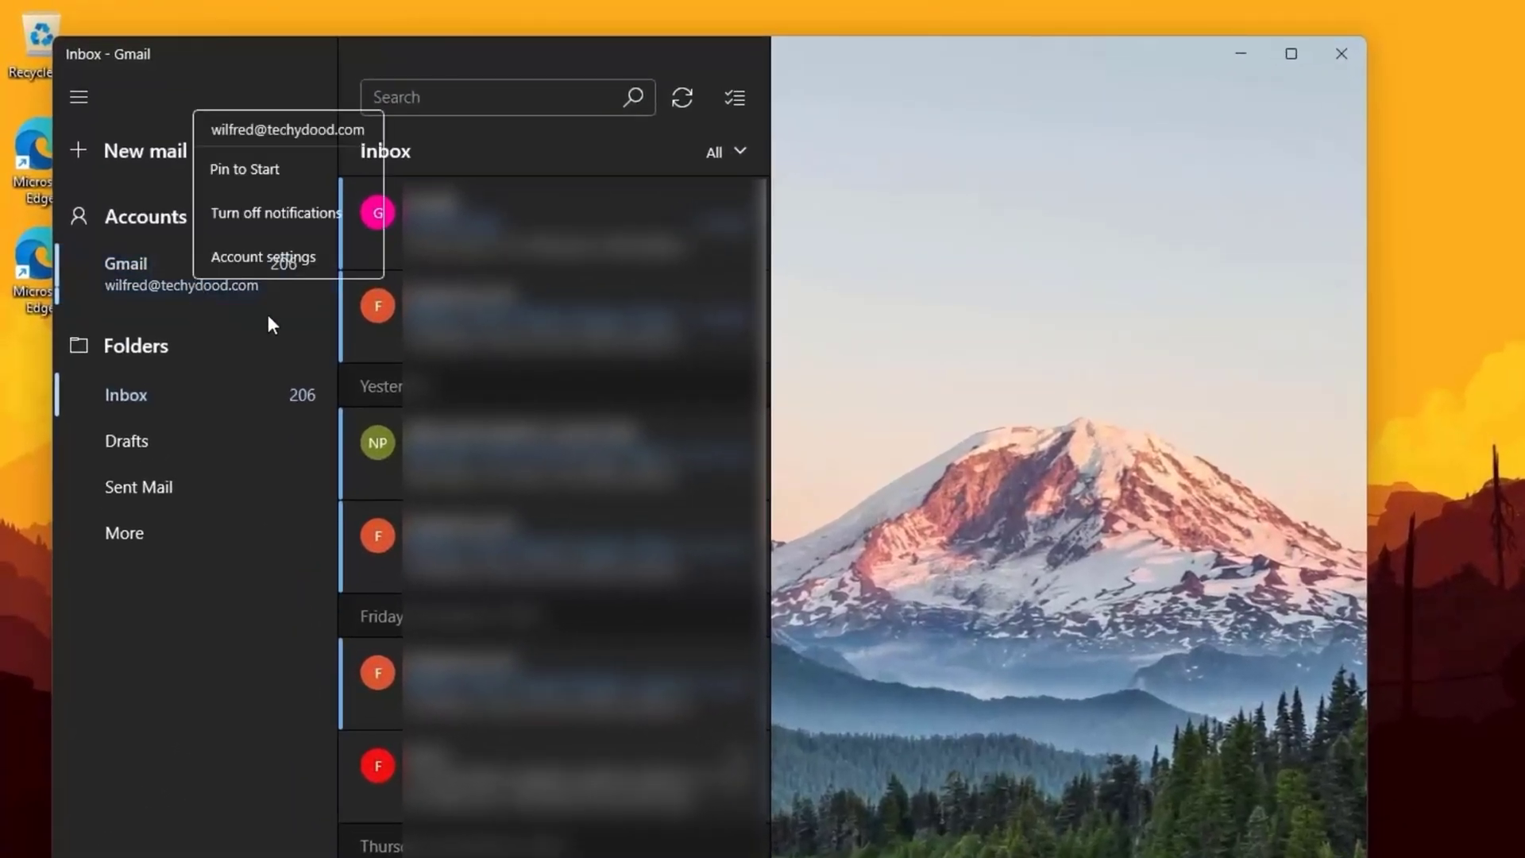
left_click(250, 252)
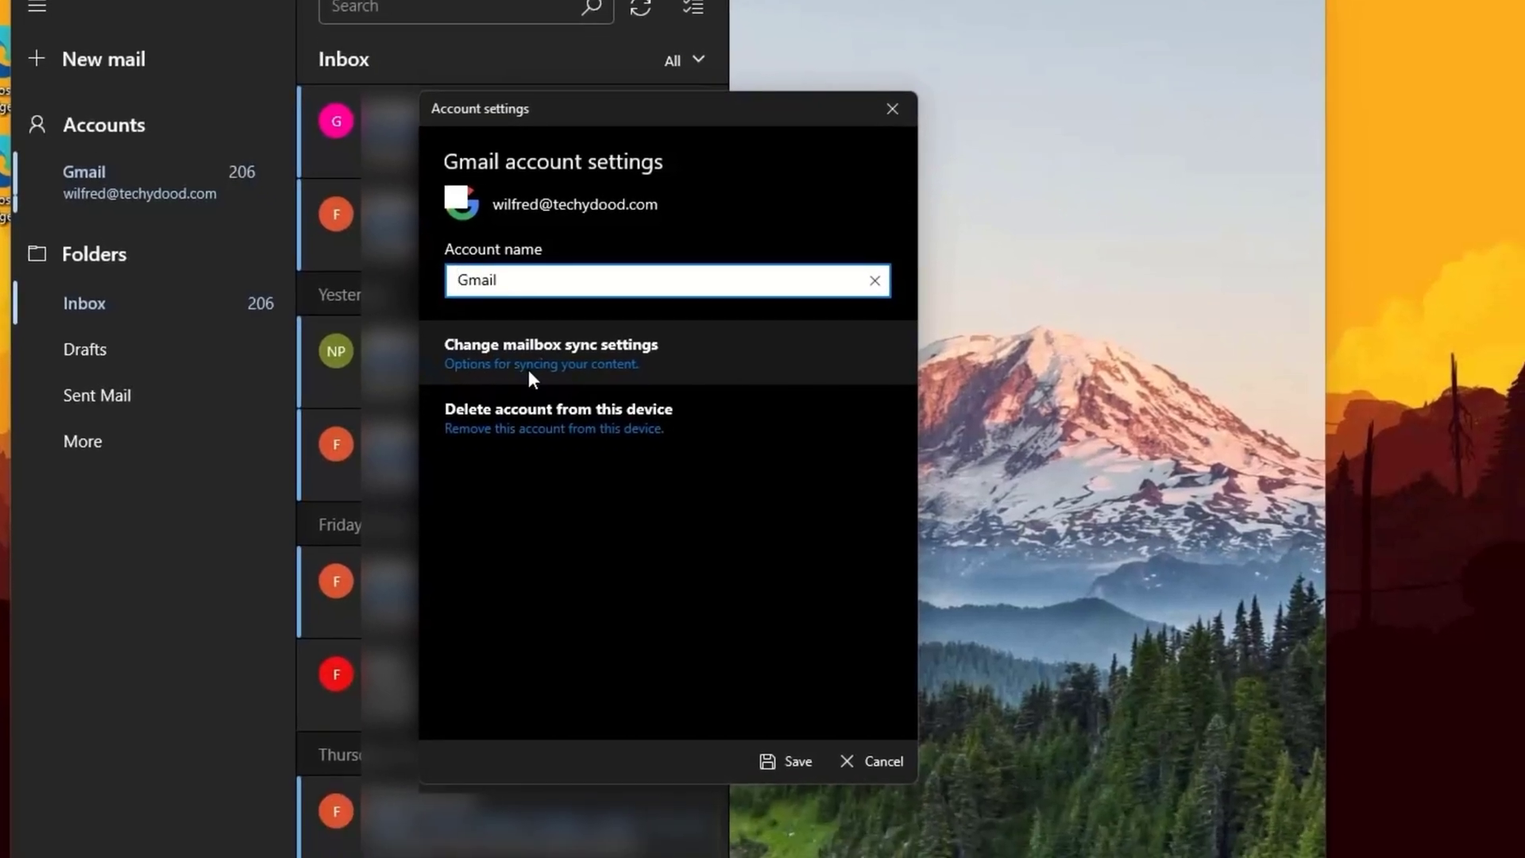
left_click(530, 377)
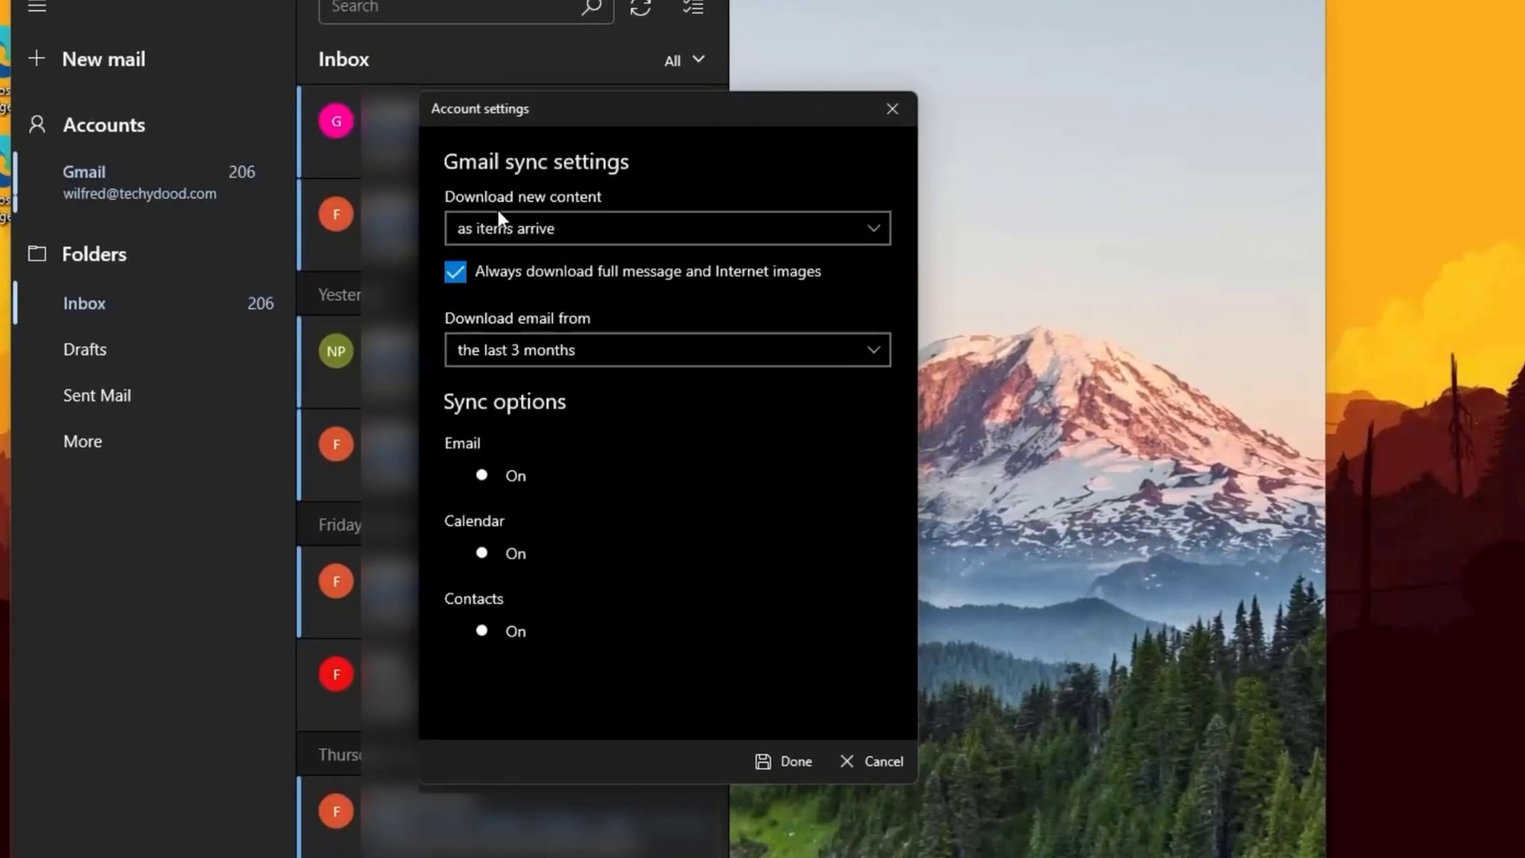
left_click(572, 238)
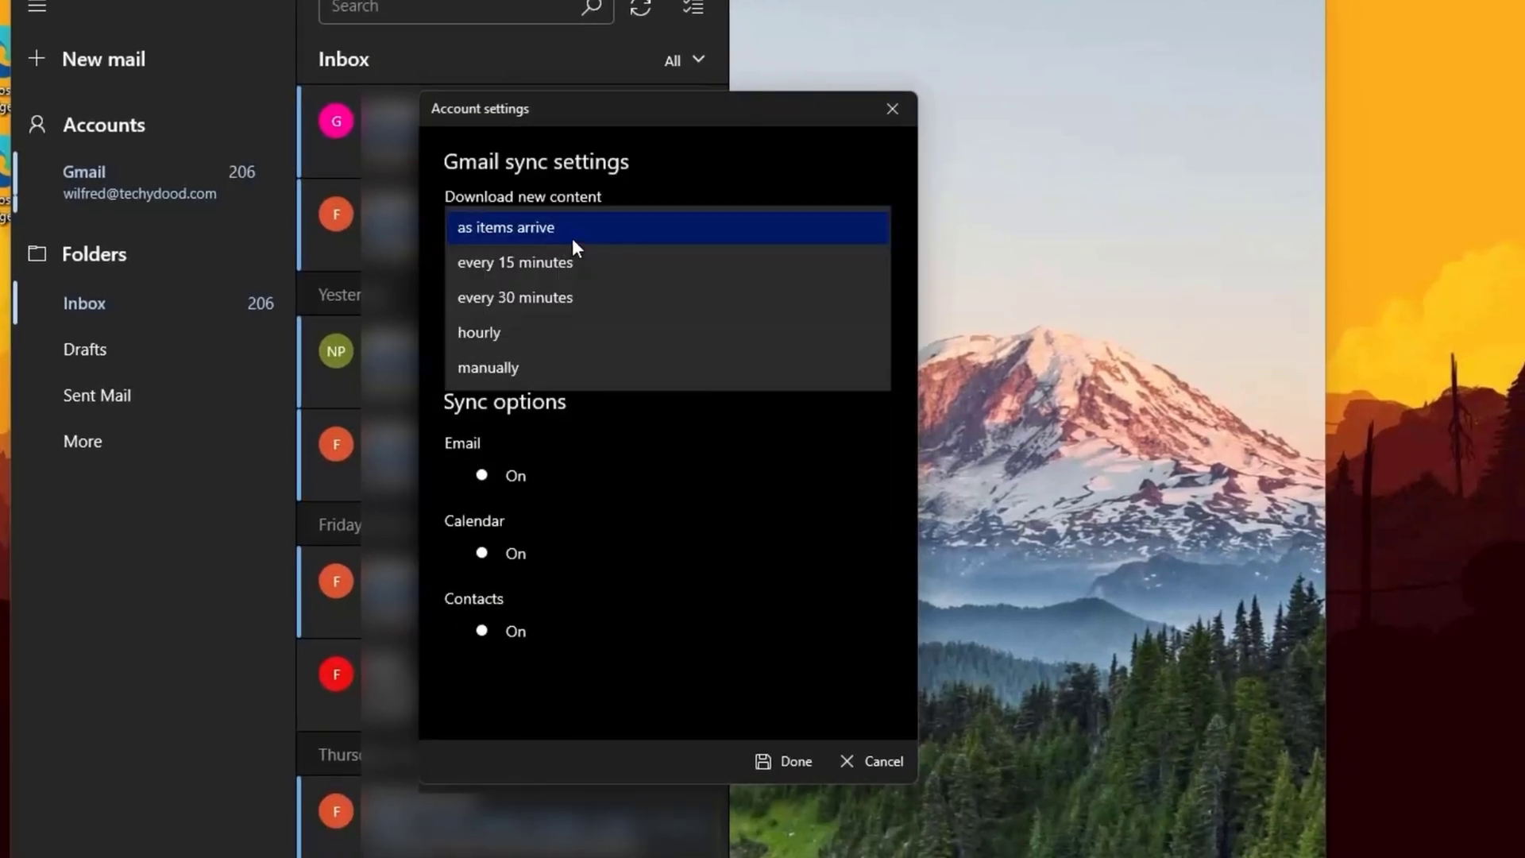
left_click(530, 235)
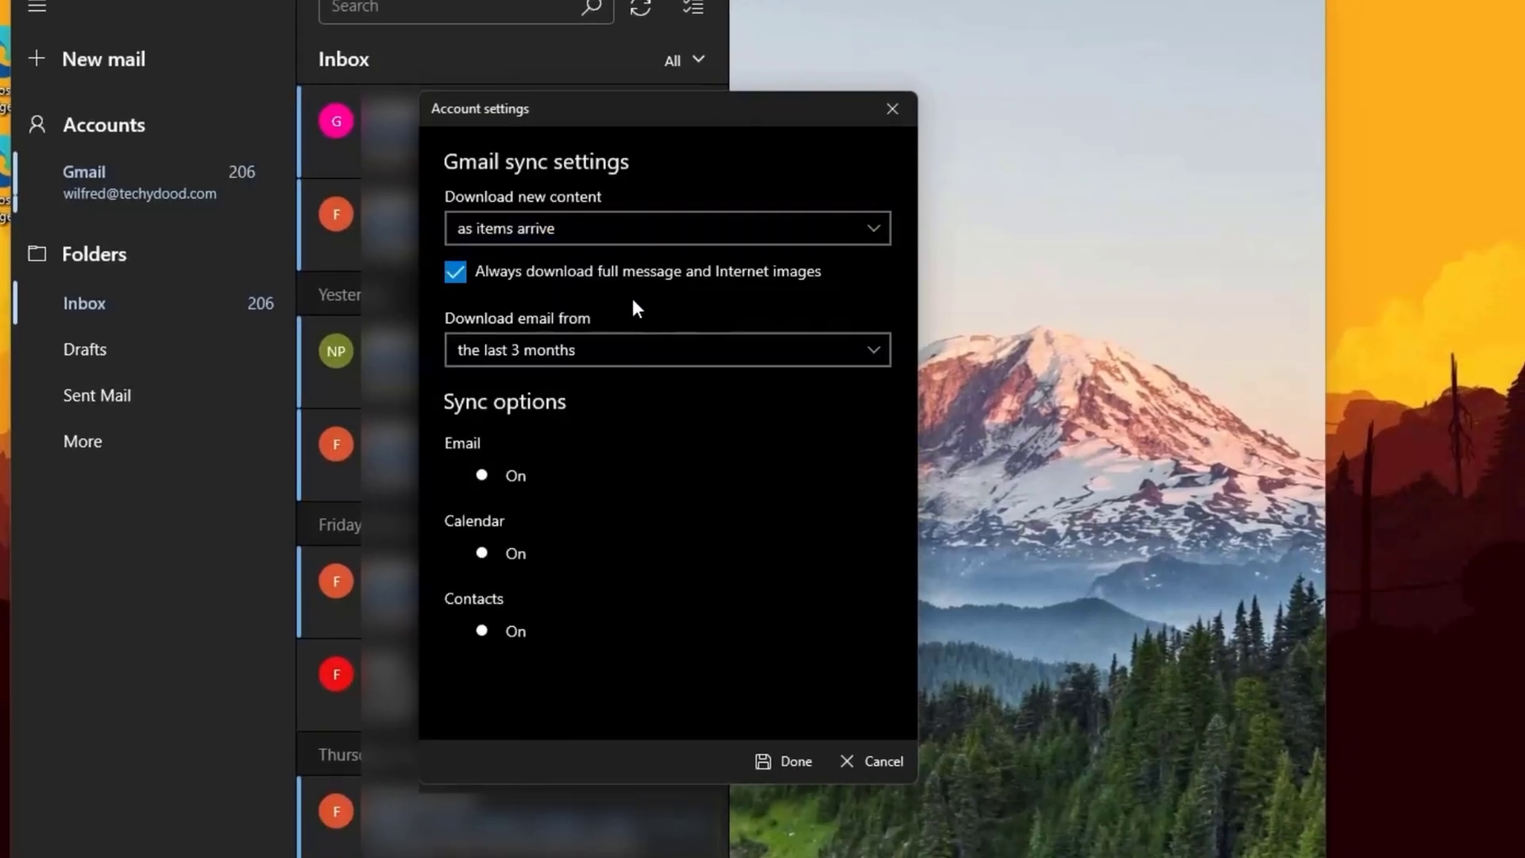
left_click(677, 283)
left_click(787, 762)
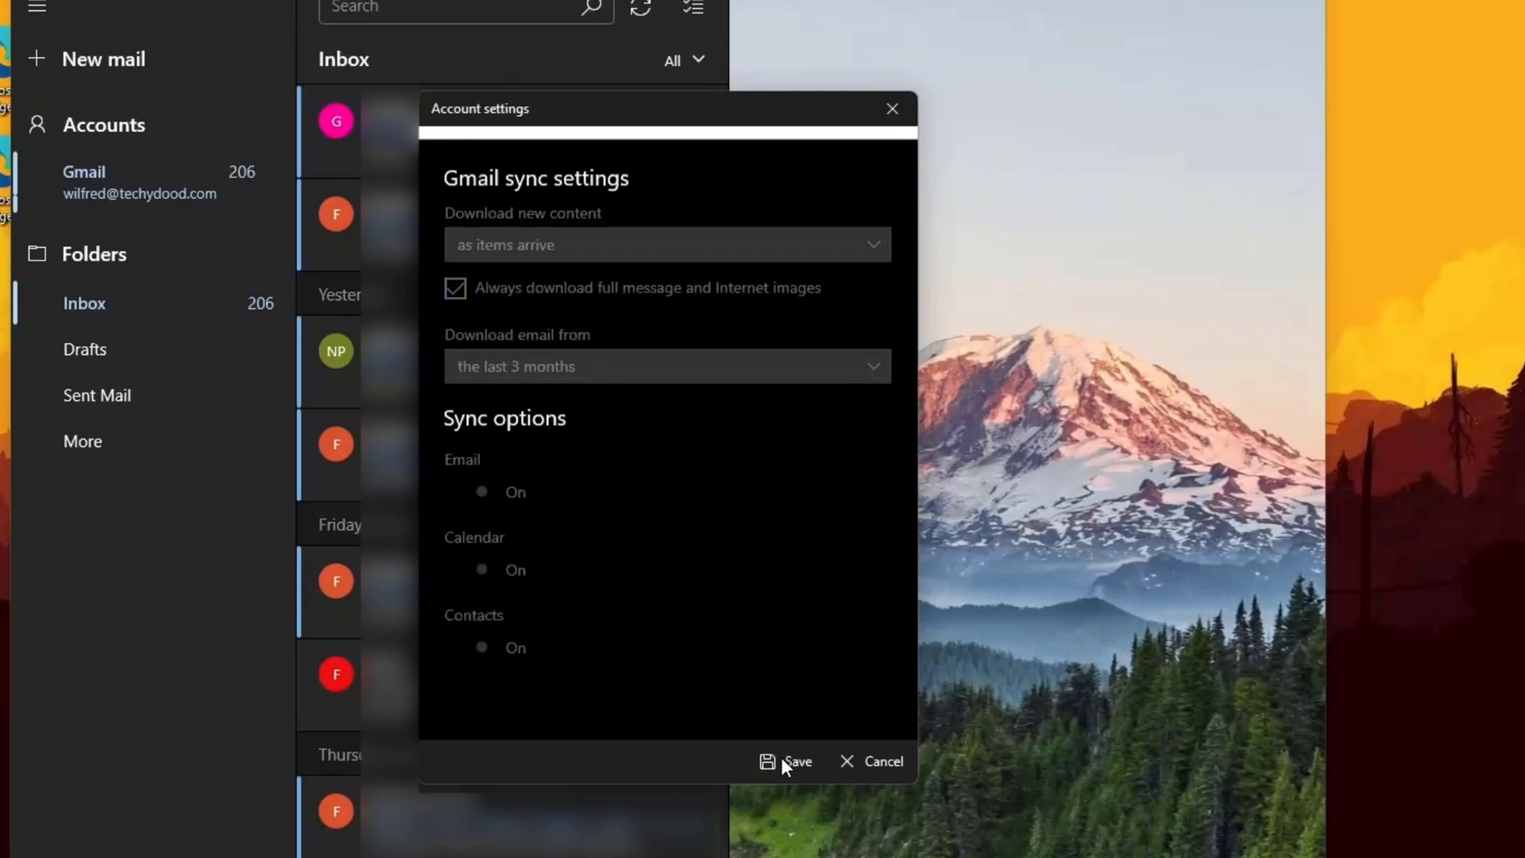
left_click(799, 769)
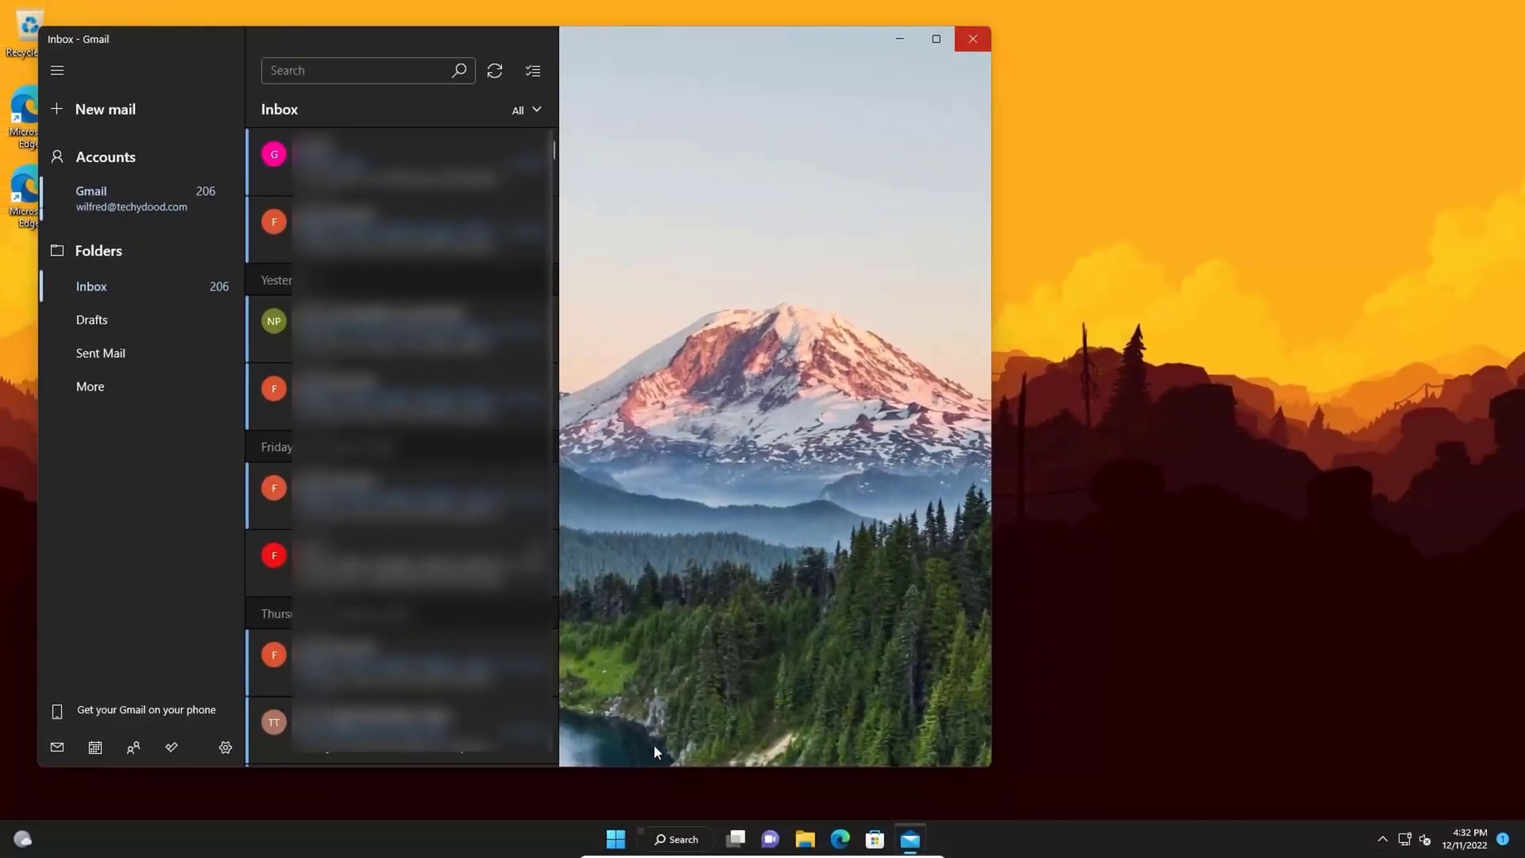
- Close Mail and open the Mail and Calendar app settings from a Start search for 'mail'
left_click(971, 37)
left_click(632, 839)
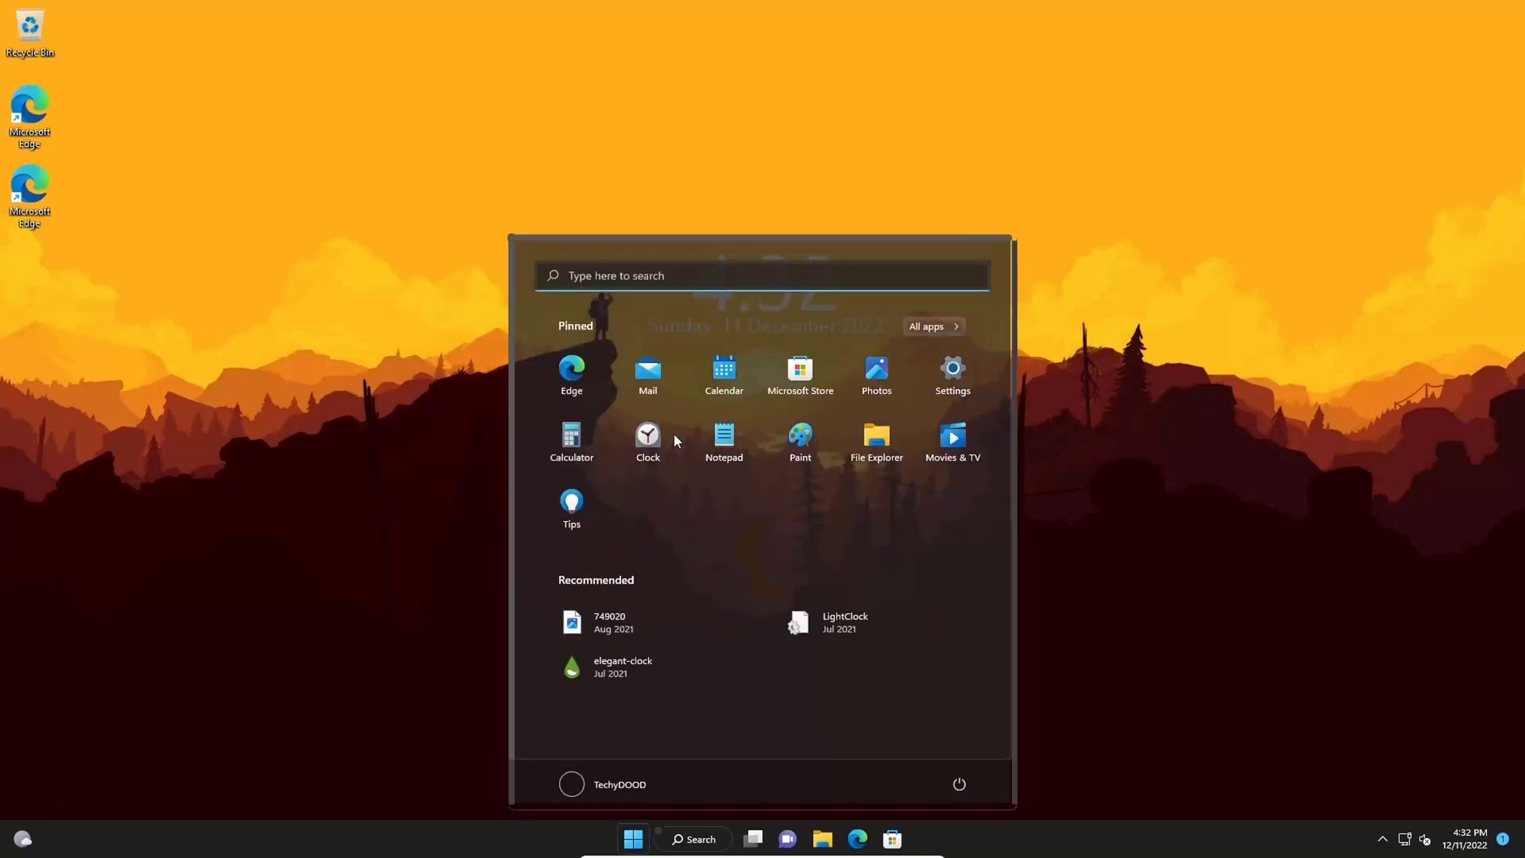
left_click(655, 357)
type("mail")
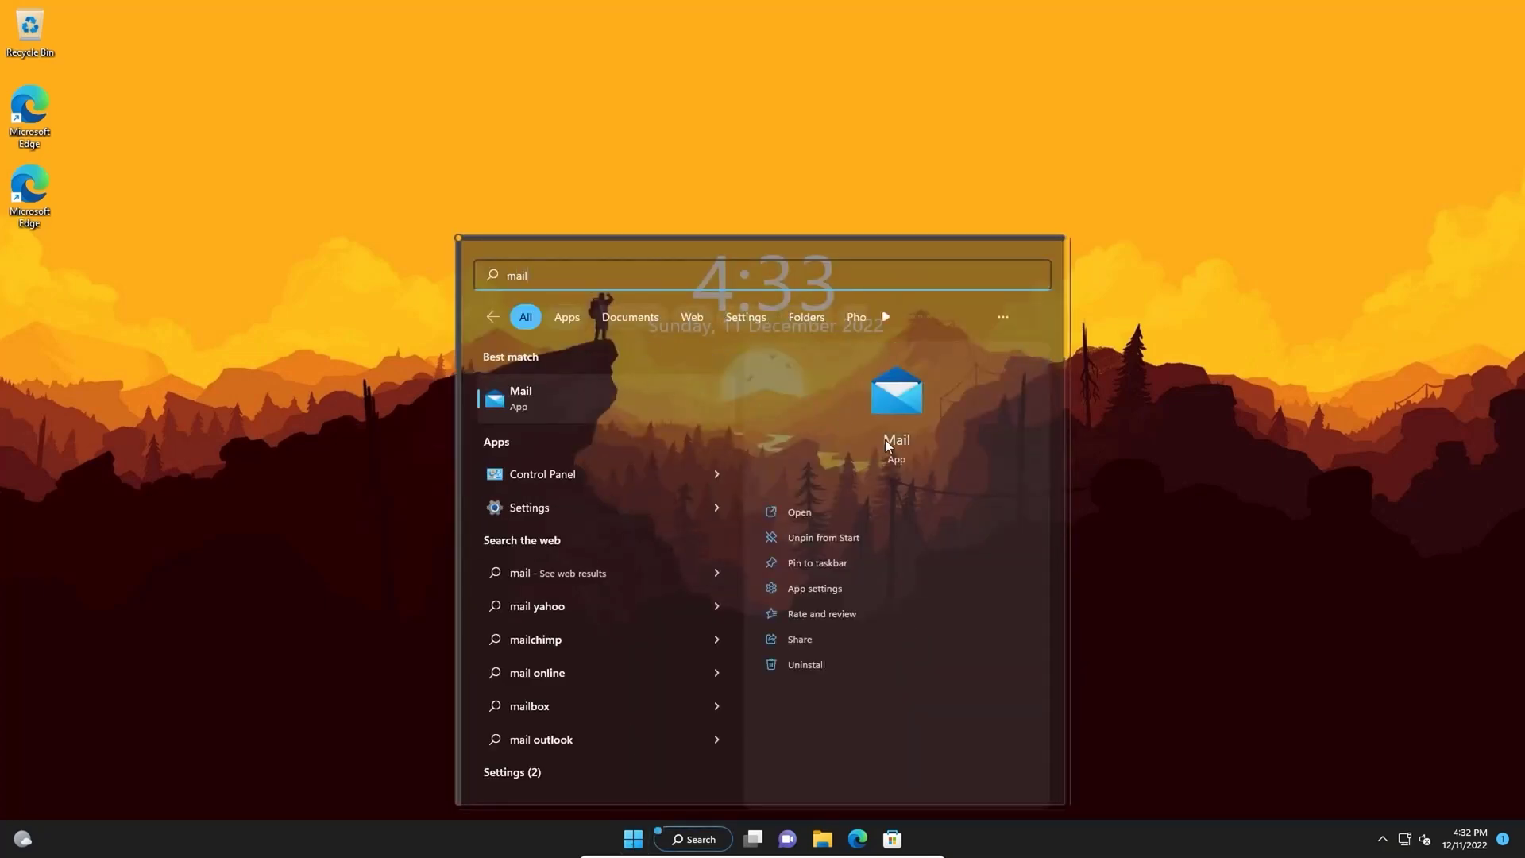
left_click(814, 587)
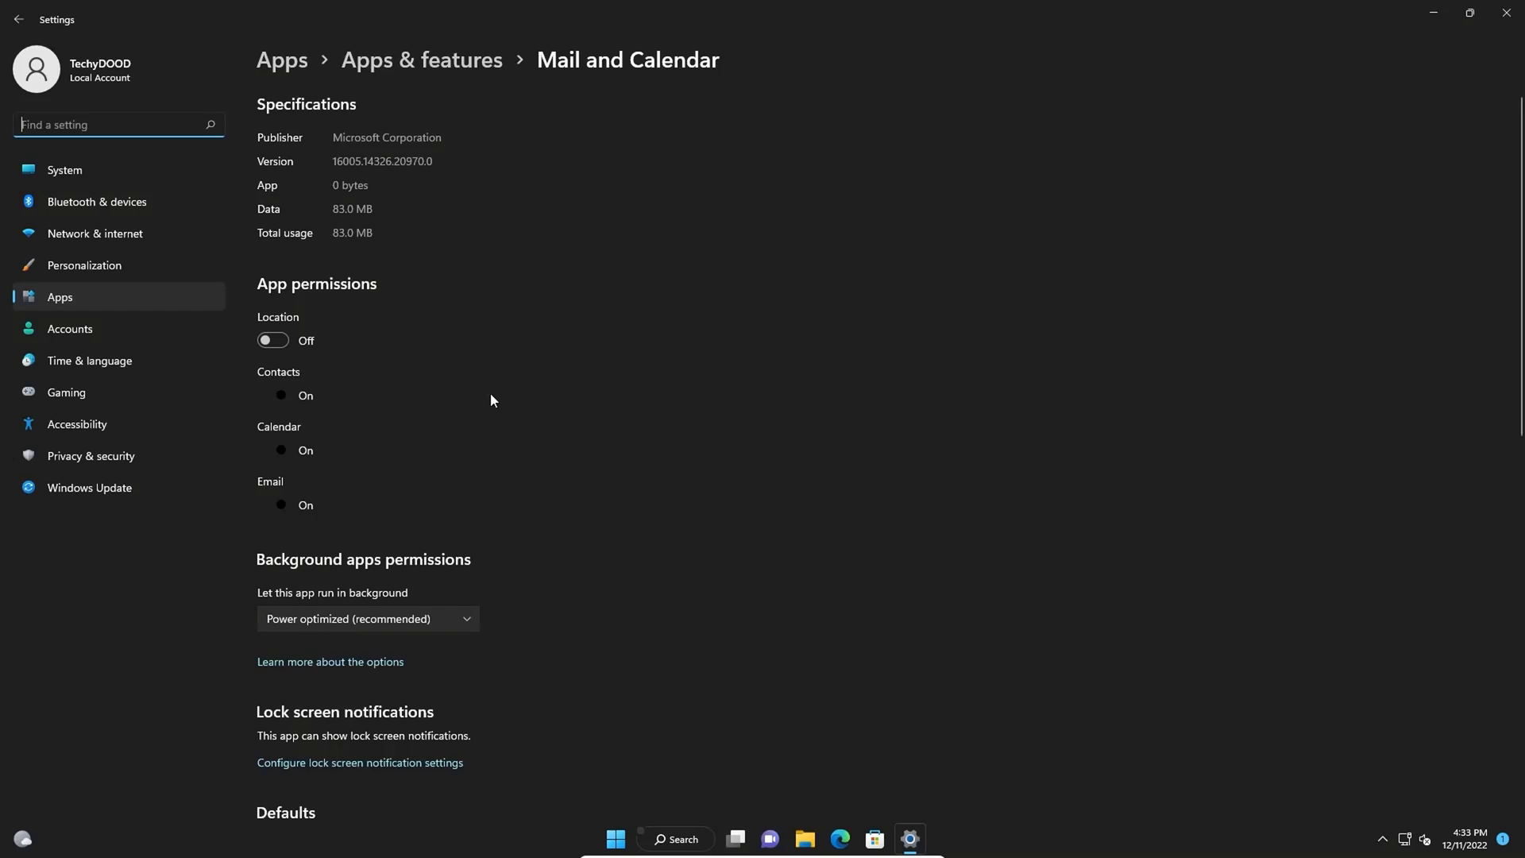
scroll(497, 447, "down", 3)
scroll(495, 517, "down", 3)
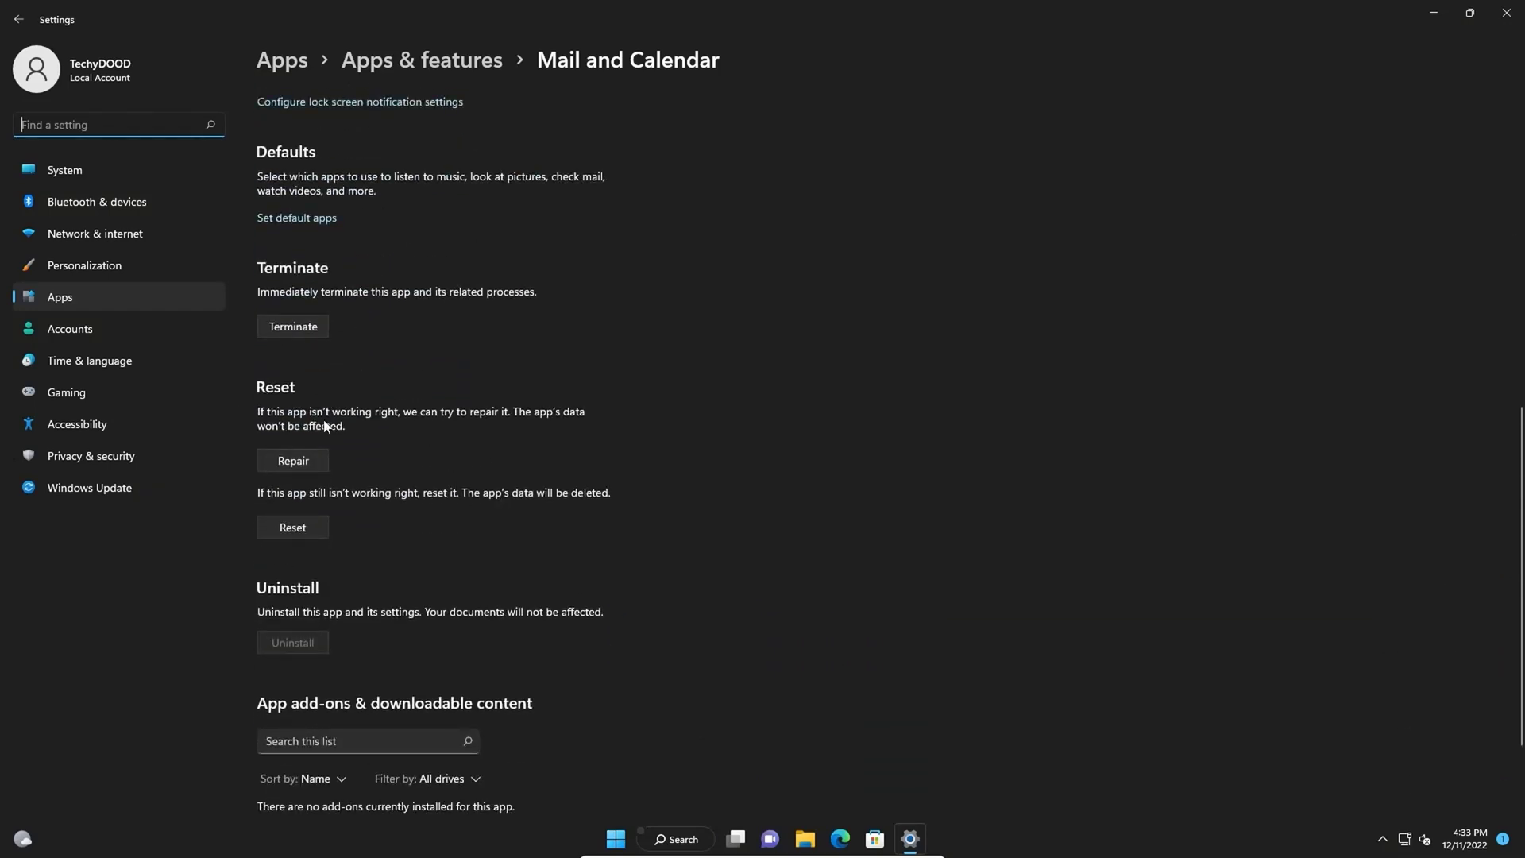
- Repair Mail and Calendar in Apps & features, then minimize Settings
left_click(290, 462)
left_click(1437, 15)
left_click(616, 839)
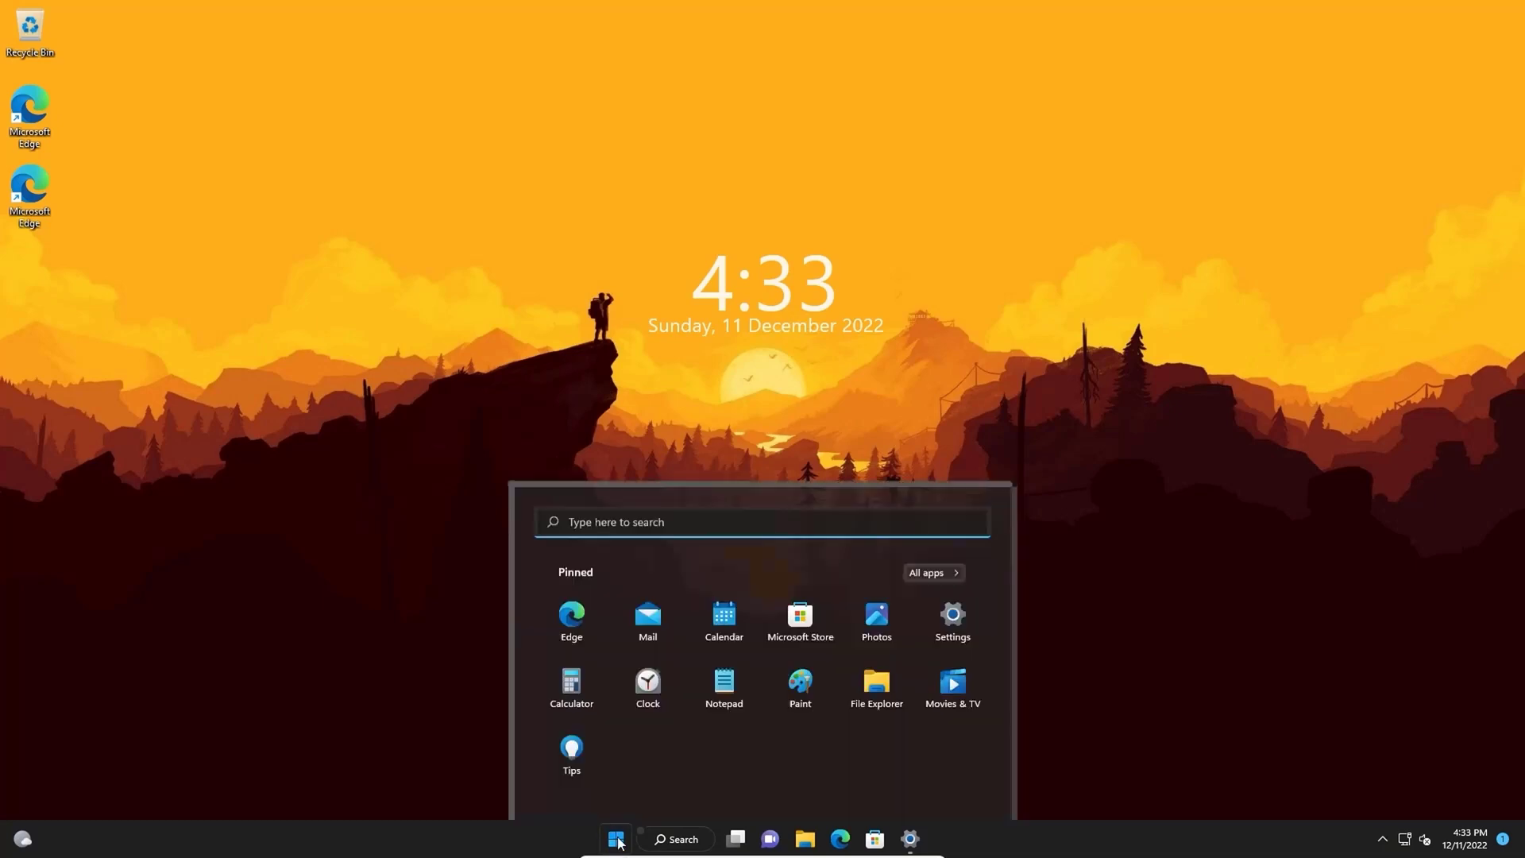
type("mail")
left_click(586, 380)
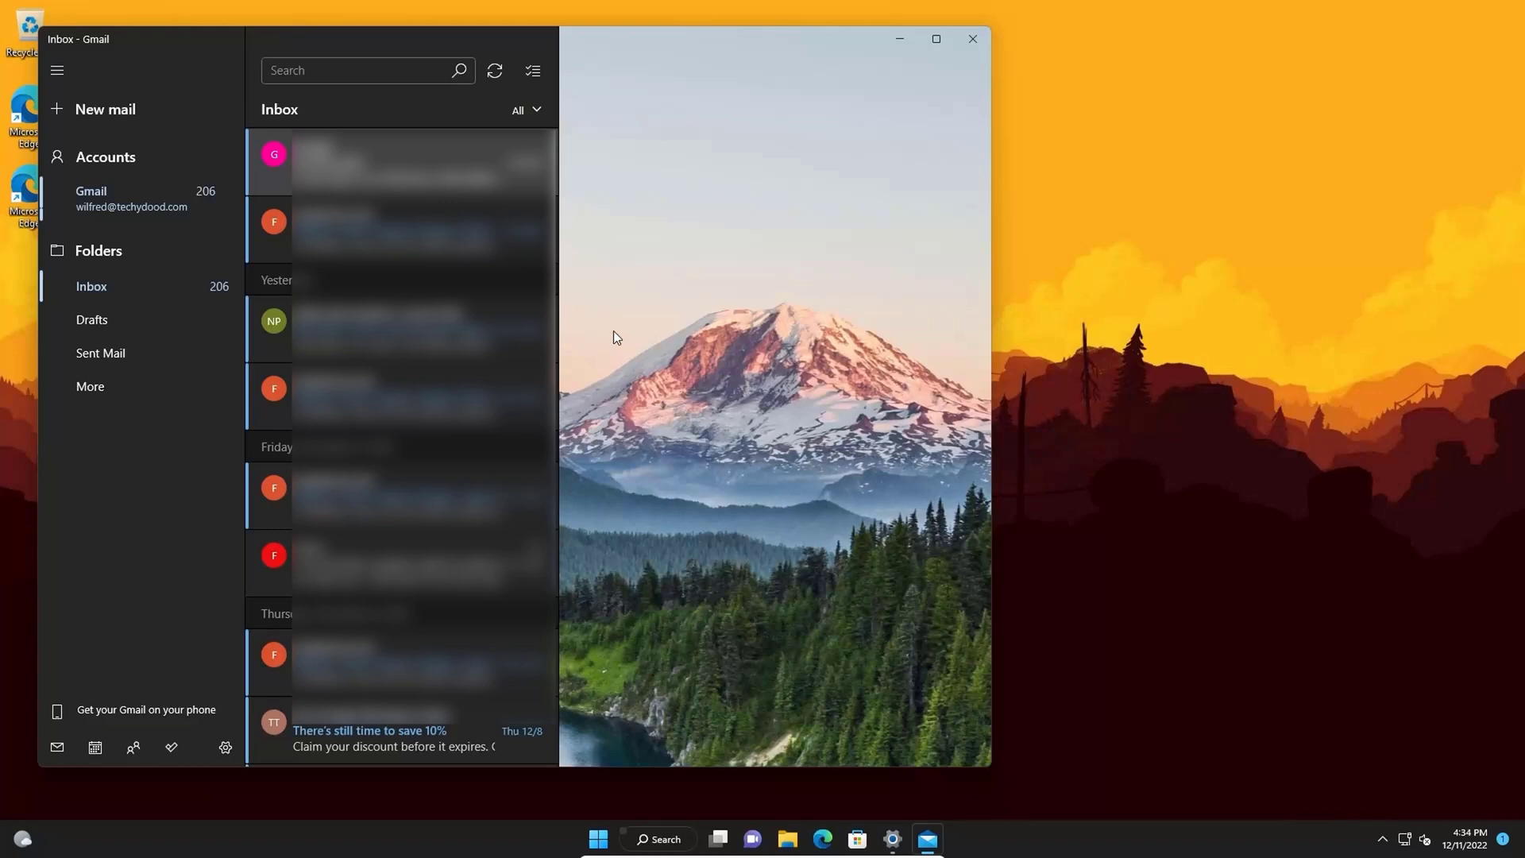
left_click(974, 42)
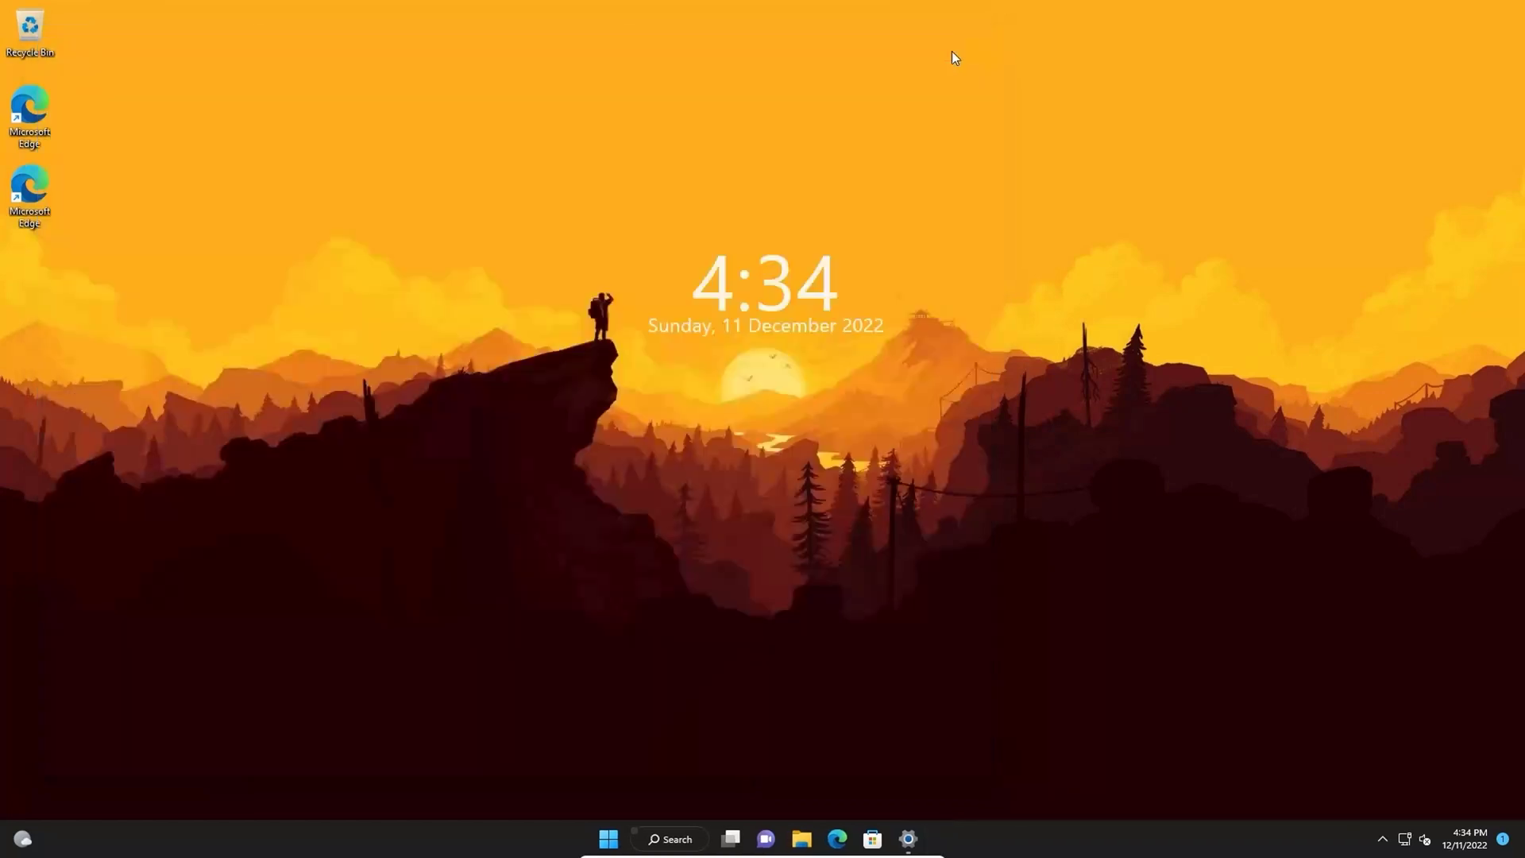
left_click(910, 840)
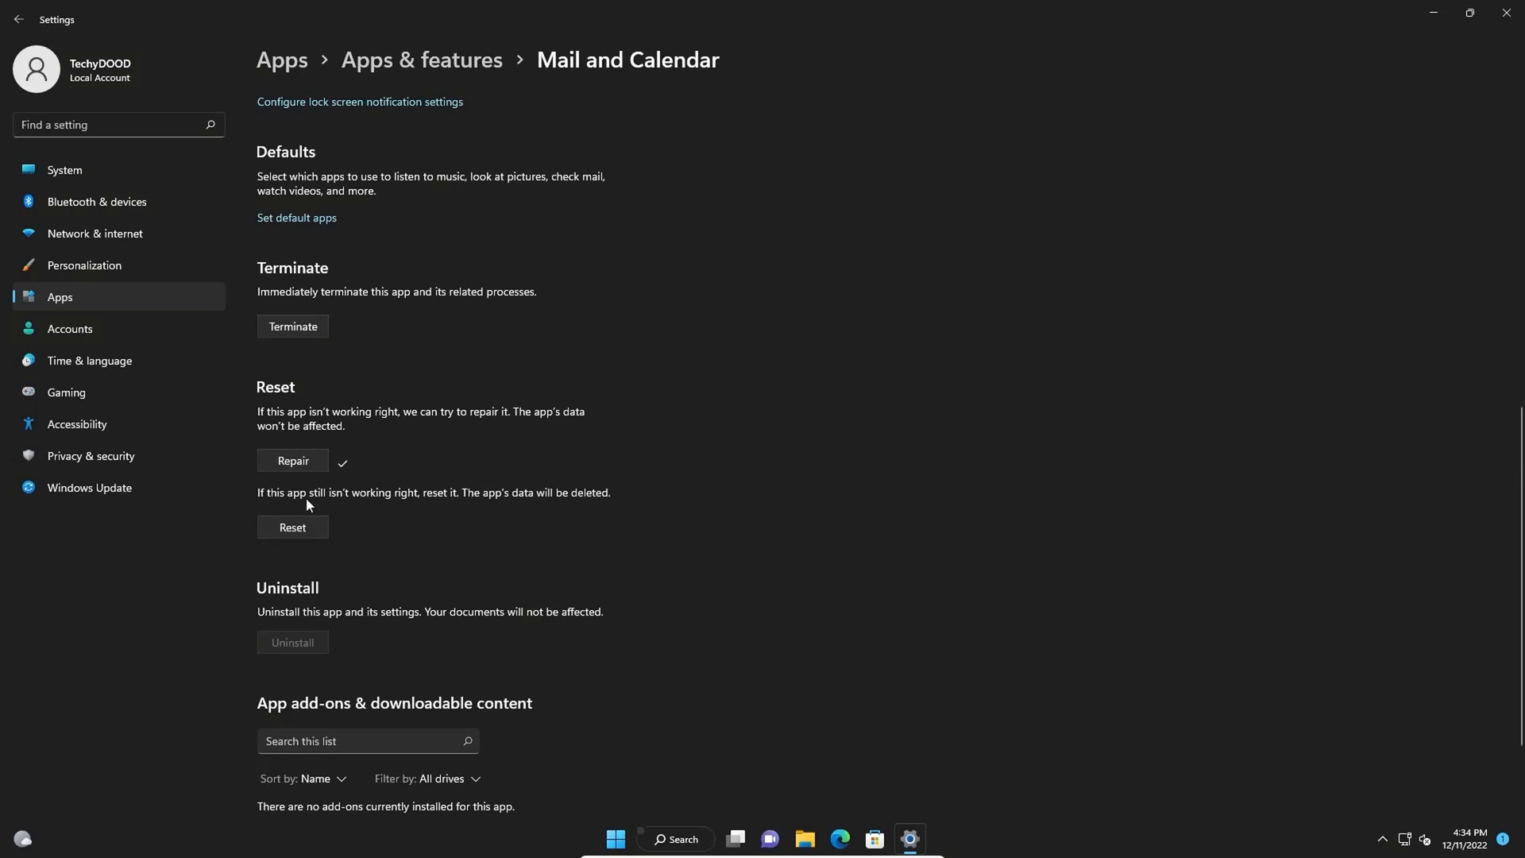
- Reset Mail and Calendar, deleting its data, then close Settings
left_click(274, 528)
left_click(1506, 12)
- Relaunch Mail from Start, re-add the Google account, and sync the inbox
left_click(632, 839)
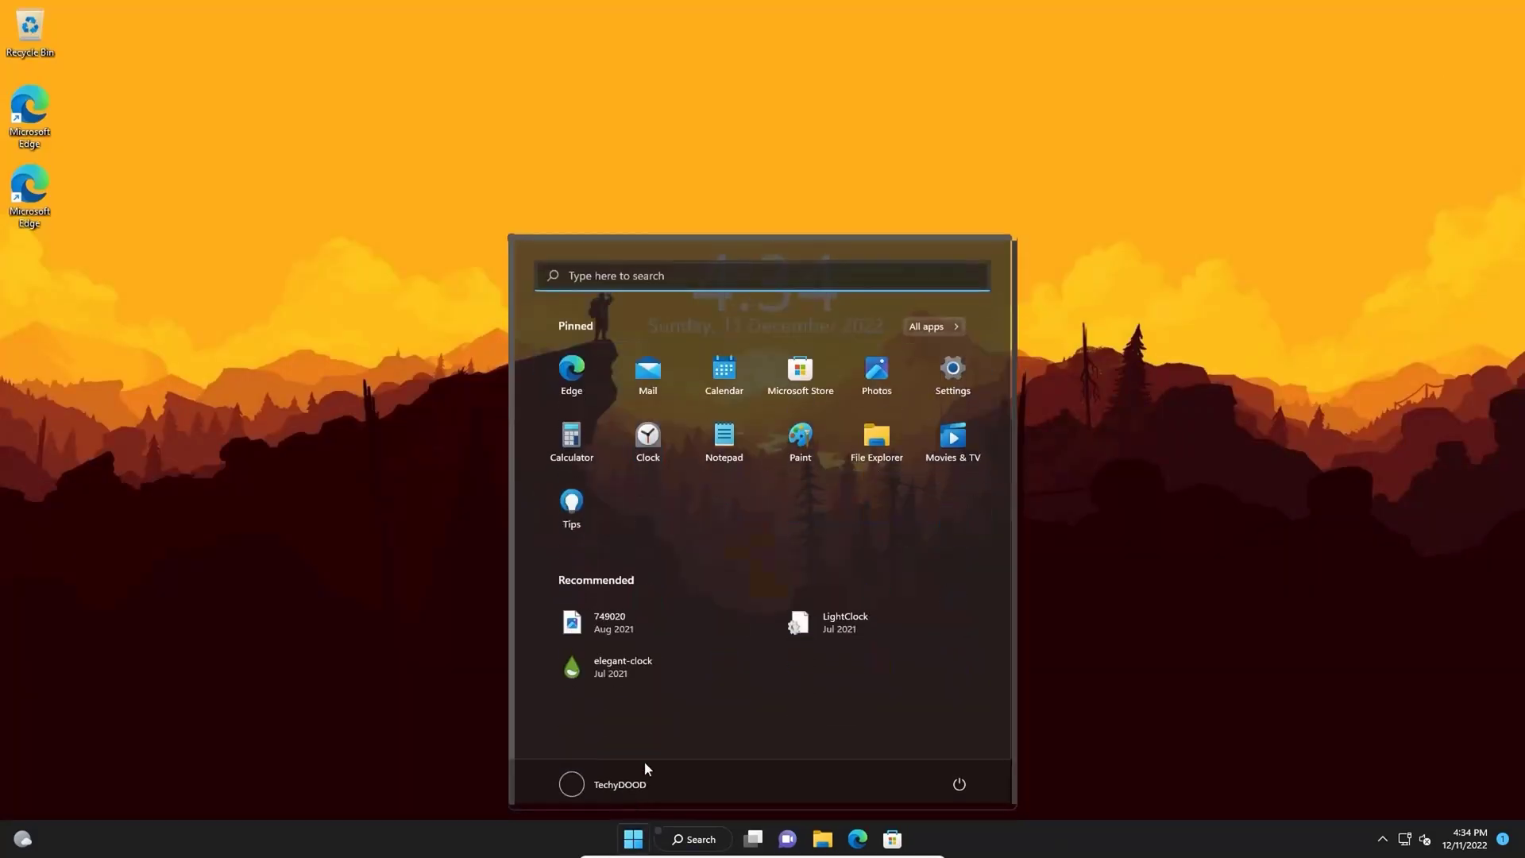
left_click(660, 375)
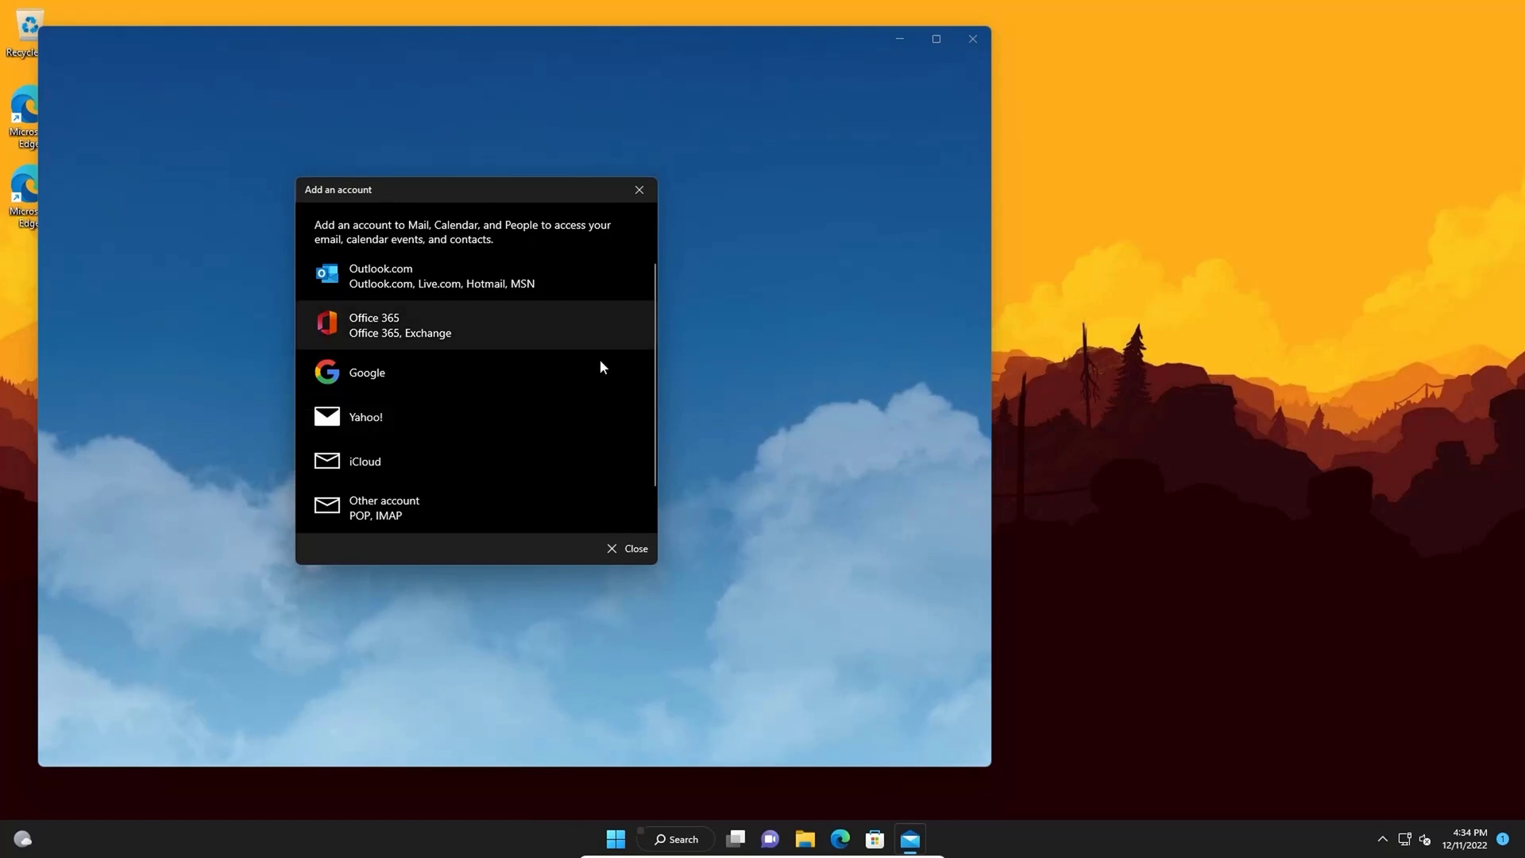
left_click(530, 385)
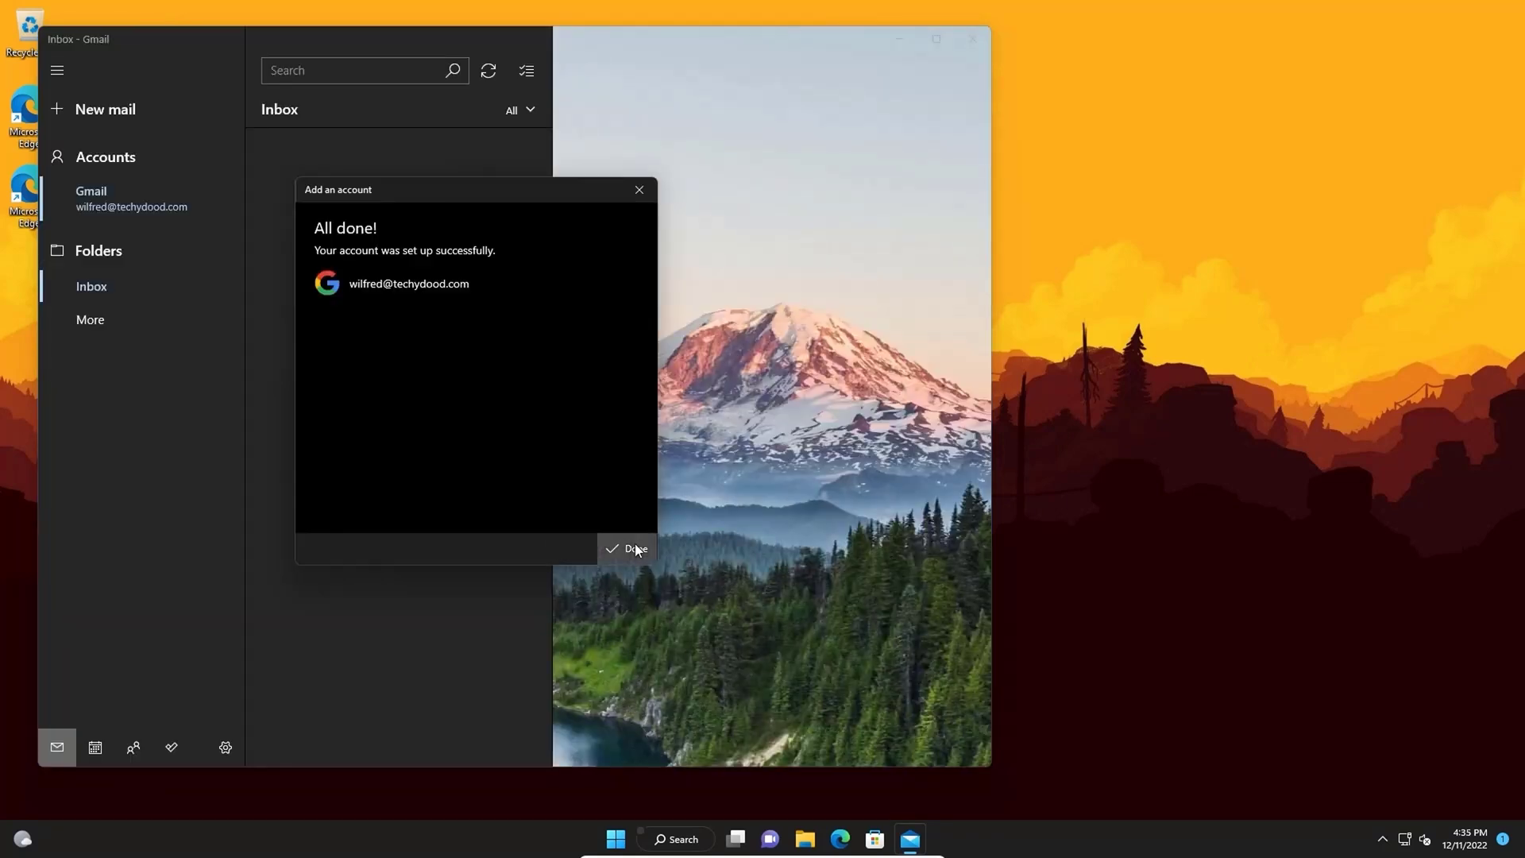
left_click(636, 544)
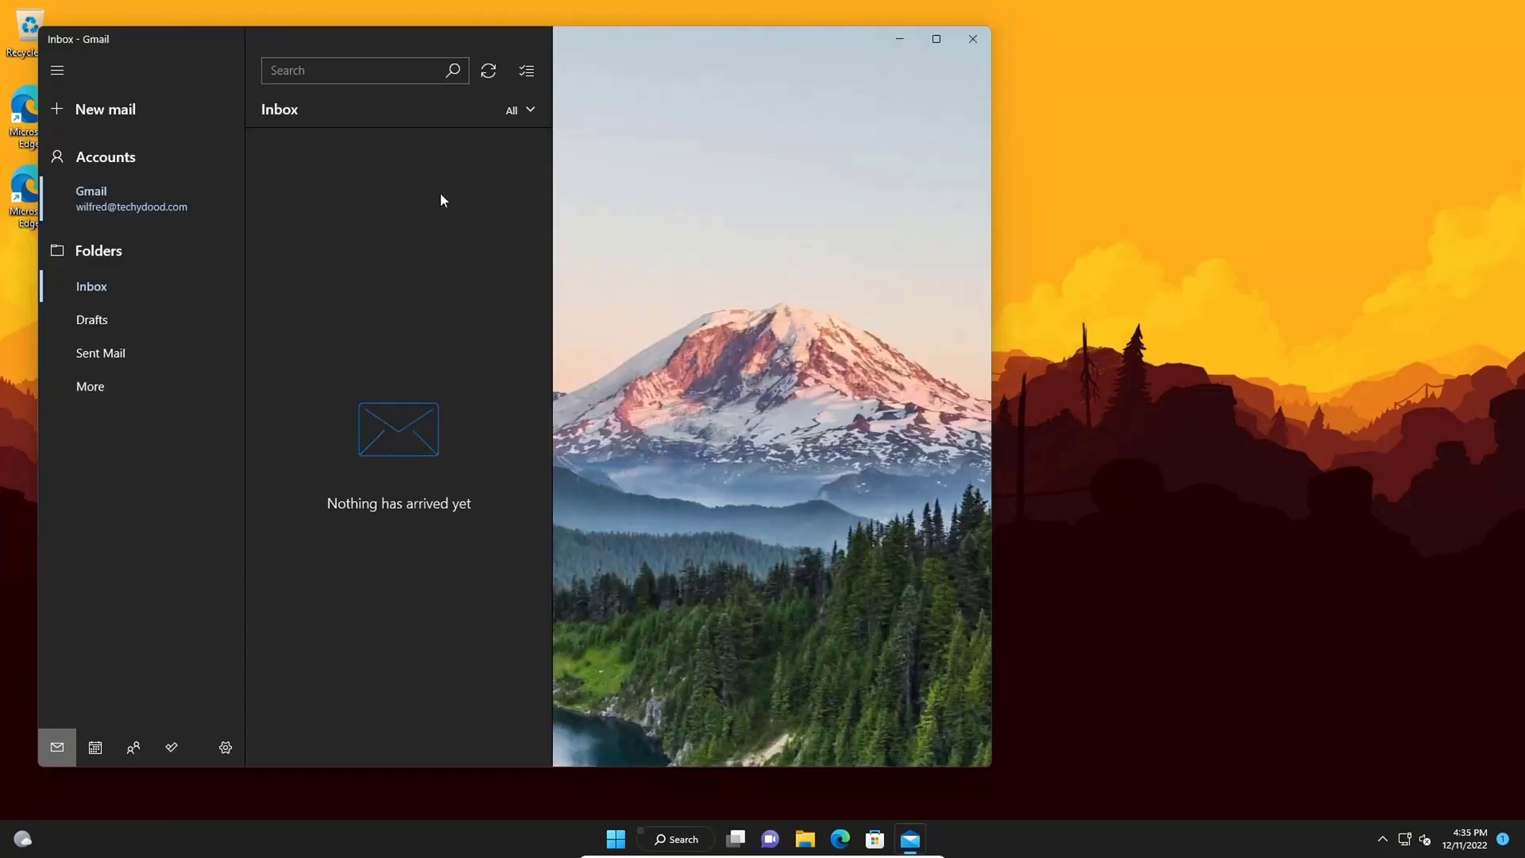
left_click(487, 72)
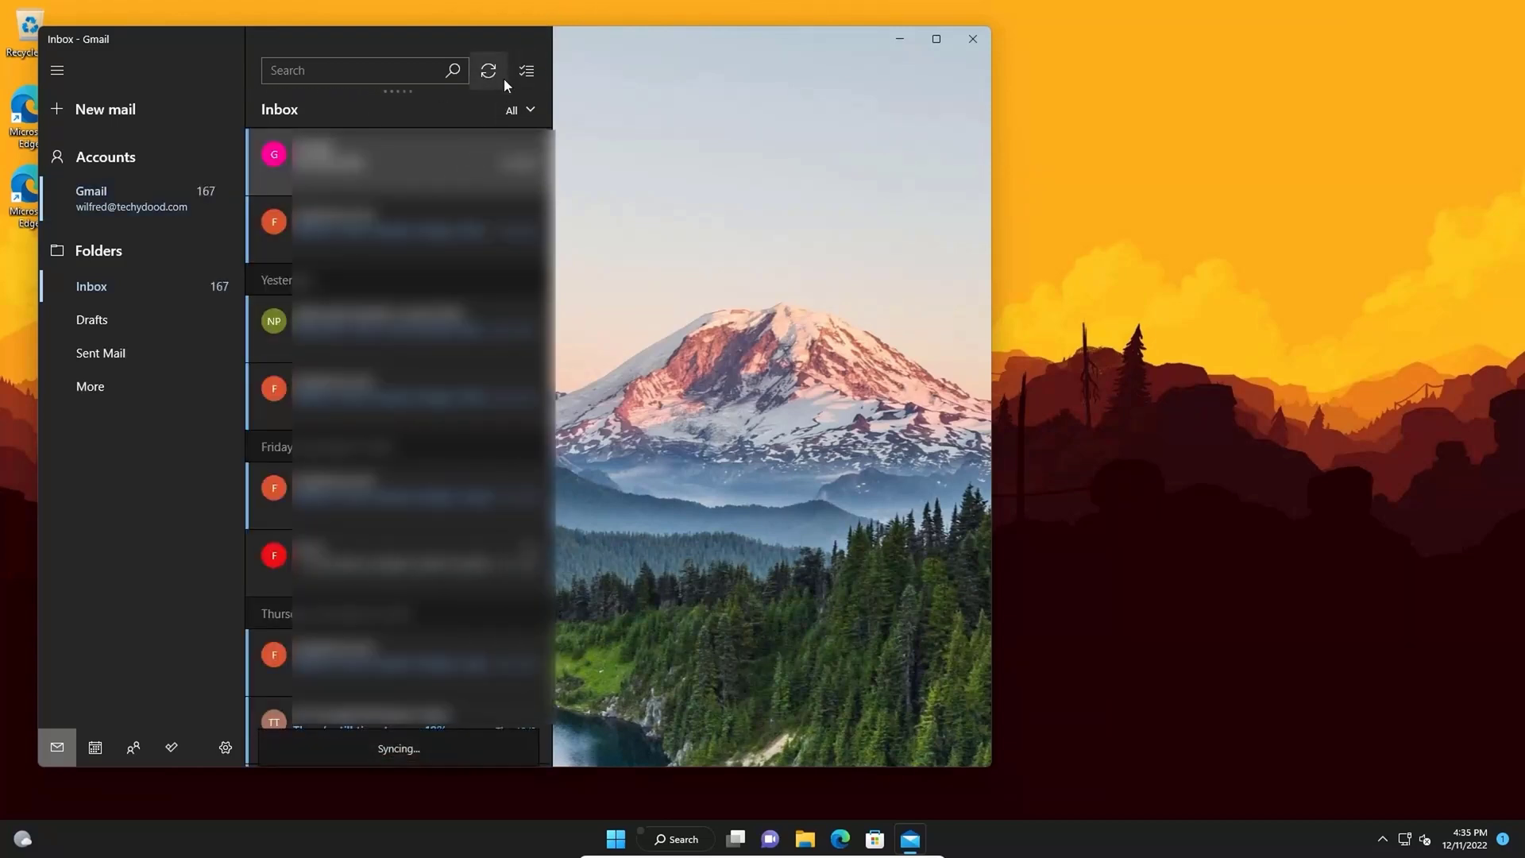